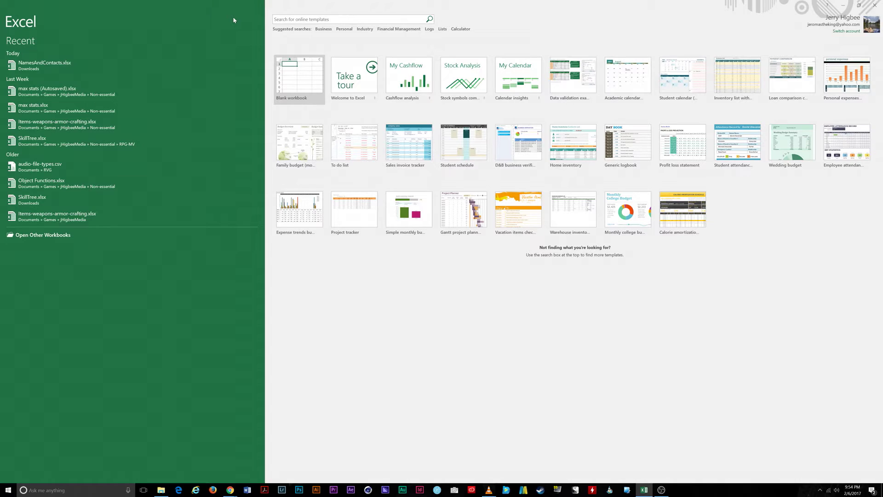
Open the recent workbook NamesAndContacts.xlsx from the Excel start screen.
click(51, 66)
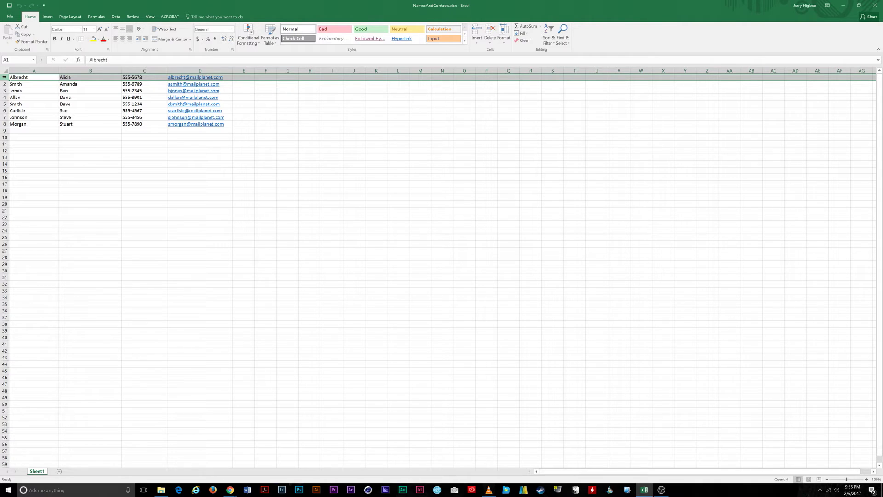
Bring up the context menu for row 1 of the contact sheet.
right_click(4, 77)
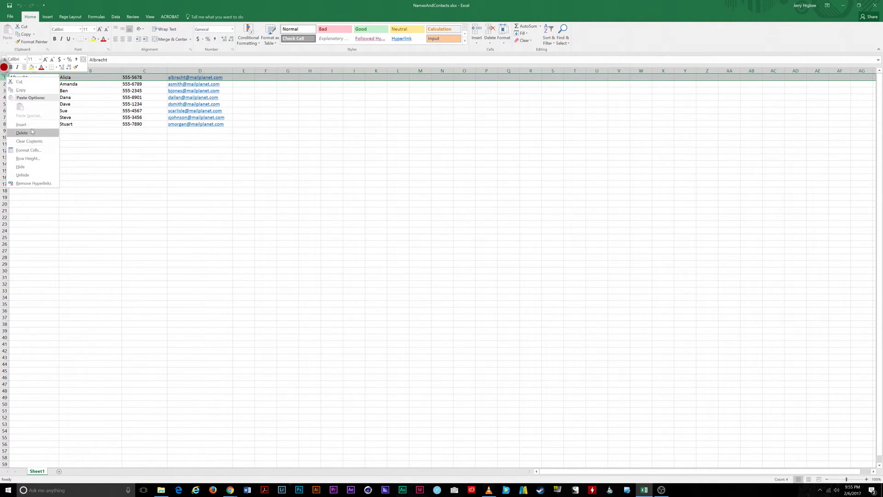
Insert a blank top row and enter headers LAST NAME, FIRST NAME, PHONE, EMAIL in A1:D1.
click(26, 124)
click(28, 77)
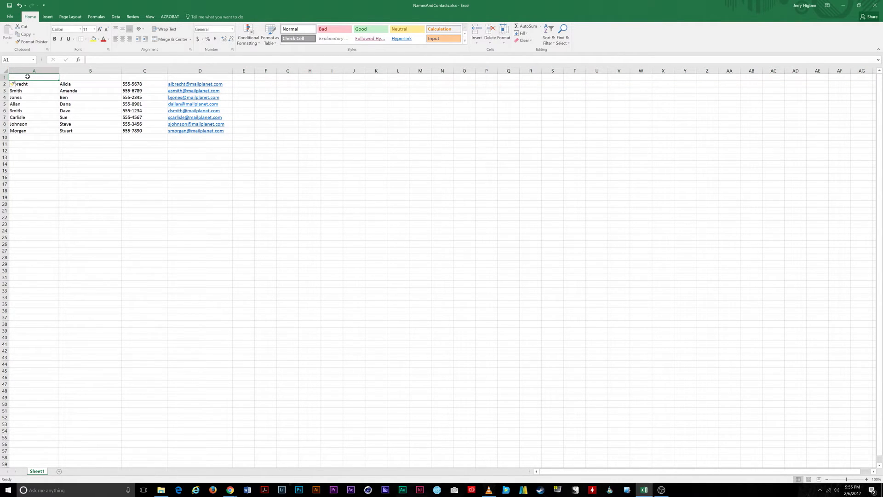
text(LAST NAME)
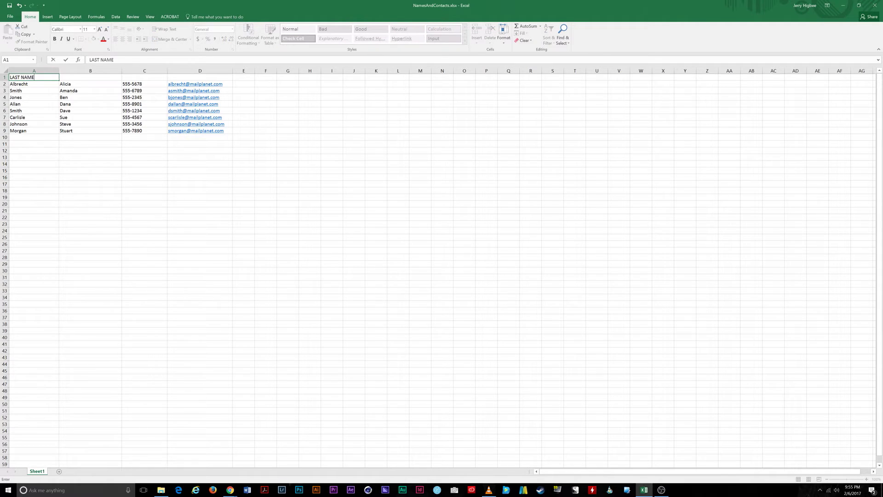
key(Tab)
text(FIRST NAME)
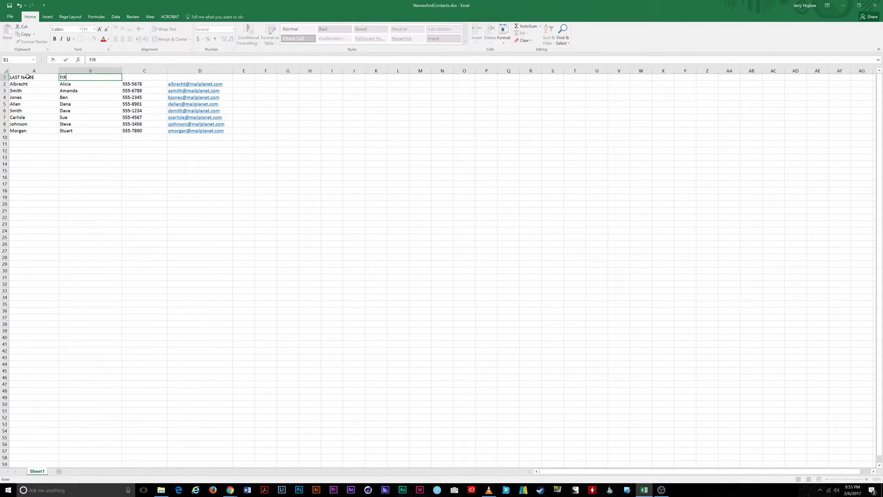
key(Tab)
text(PHONE)
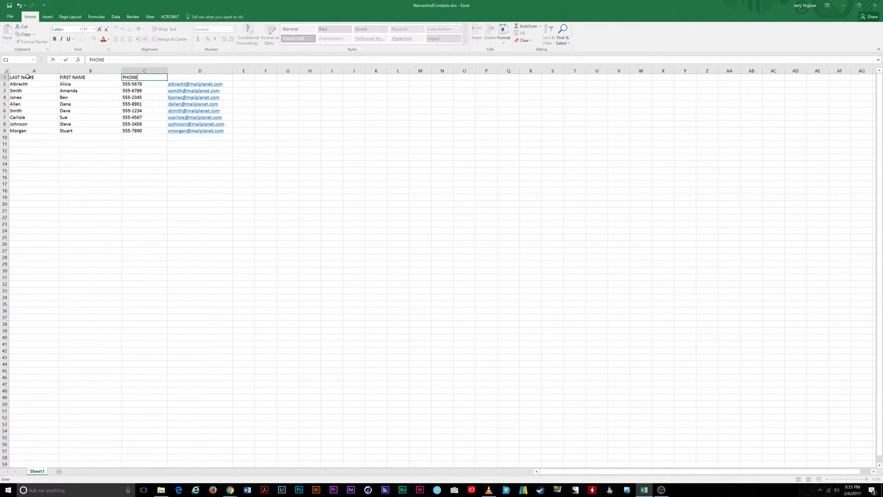
key(Tab)
text(EMAIL)
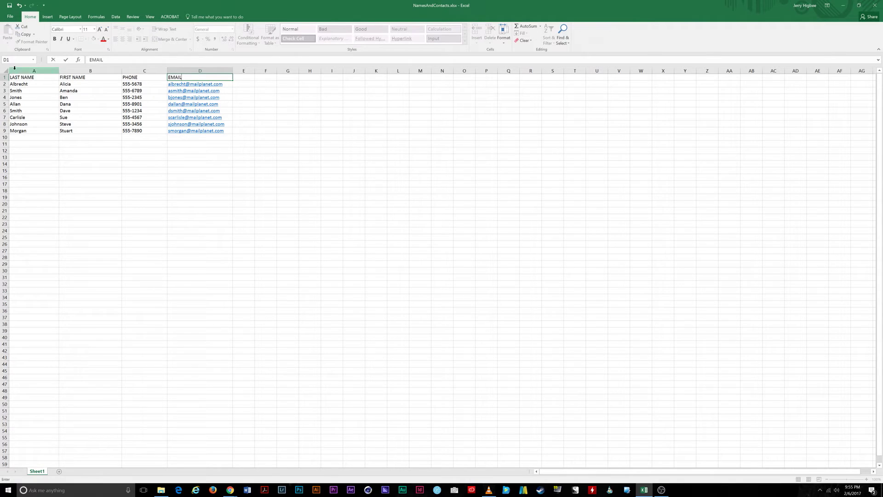
click(80, 156)
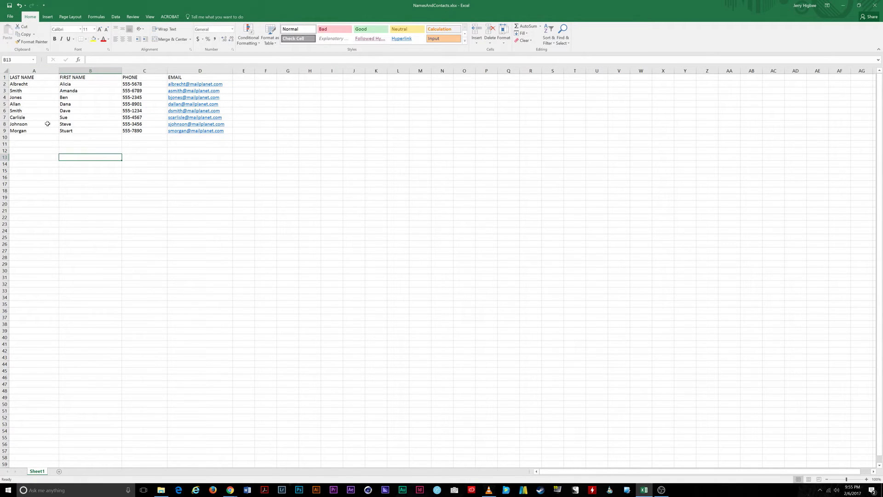
Select the contact range A1:D9 starting from the LAST NAME header with Ctrl+A.
click(35, 78)
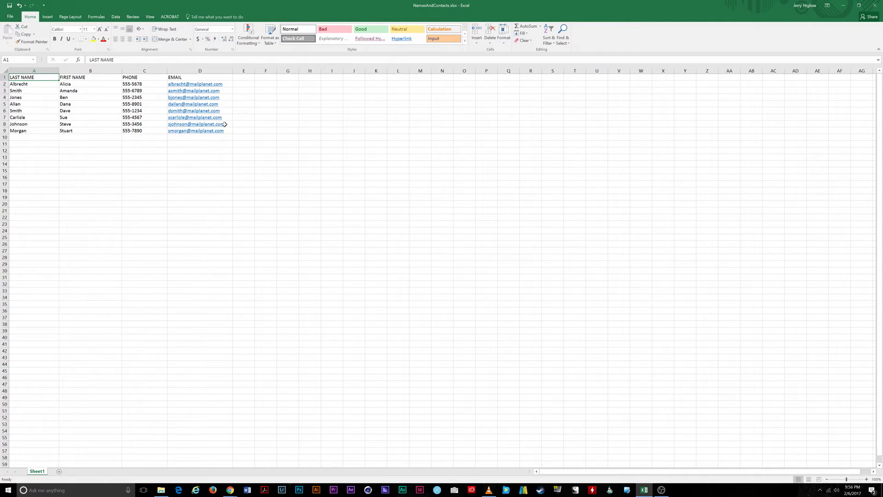
click(227, 131)
key(ctrl+a)
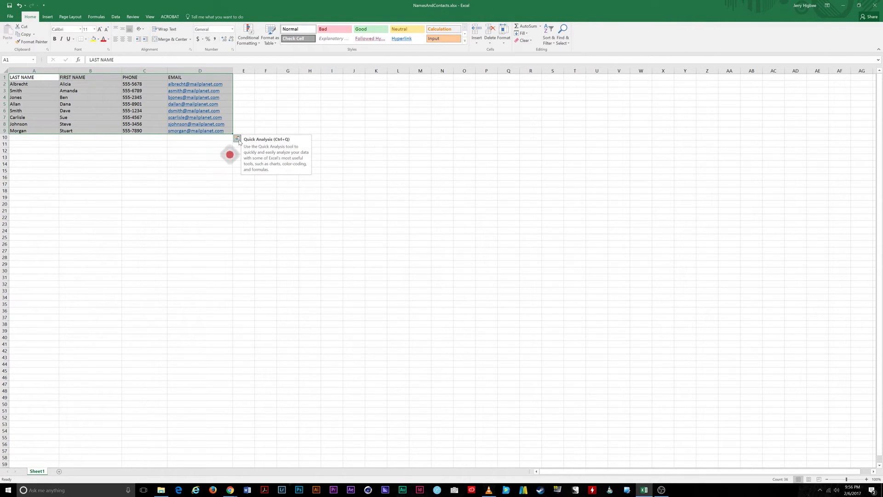
Convert A1:D9 into formatted table Table1 via Quick Analysis, then expand the table styles.
click(238, 140)
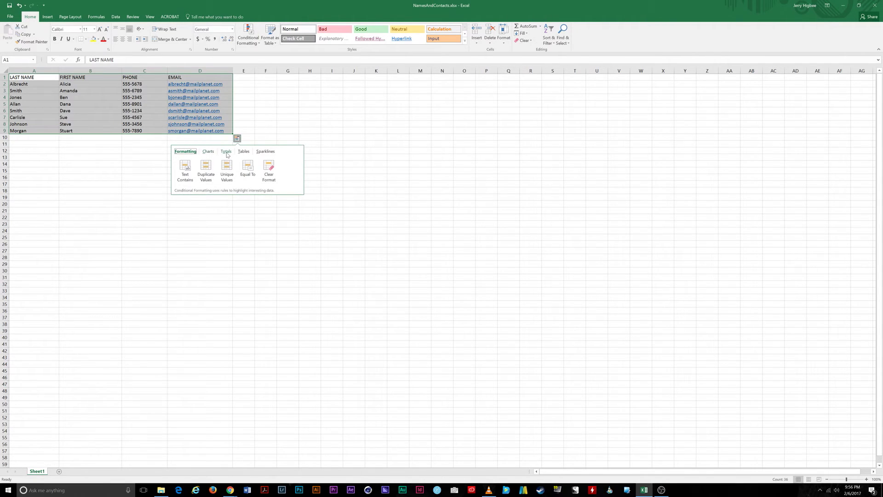
click(244, 151)
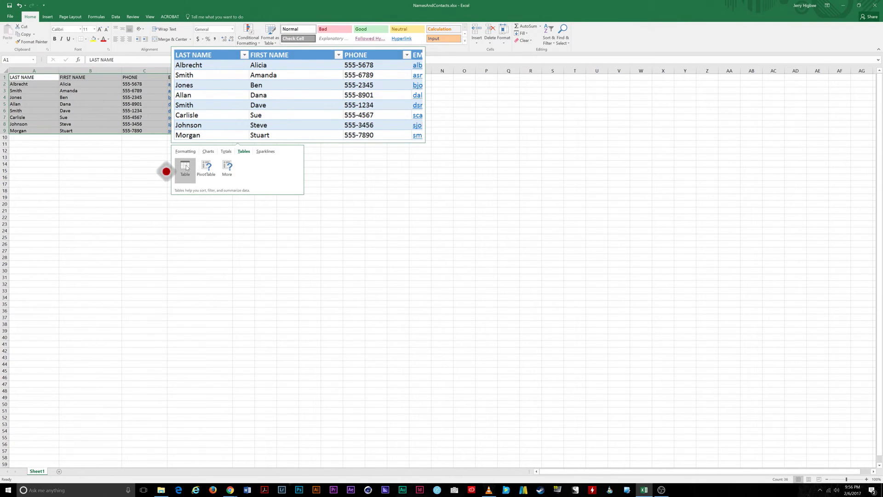
click(186, 167)
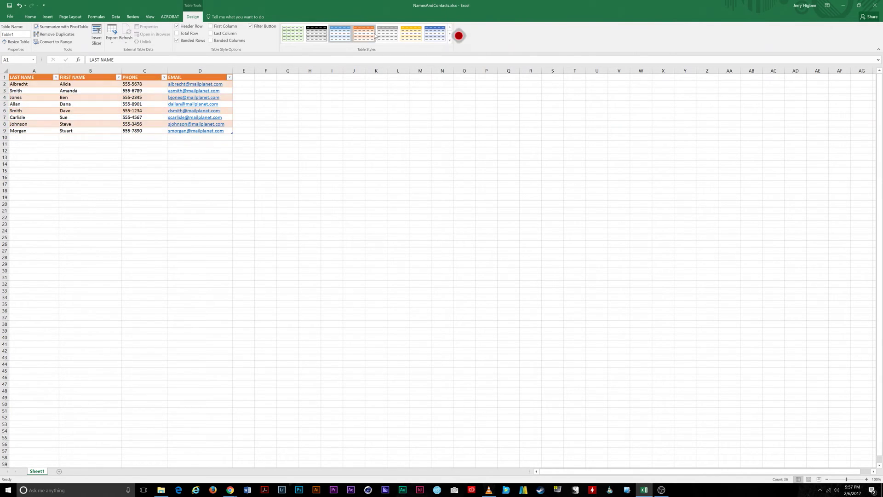
click(449, 41)
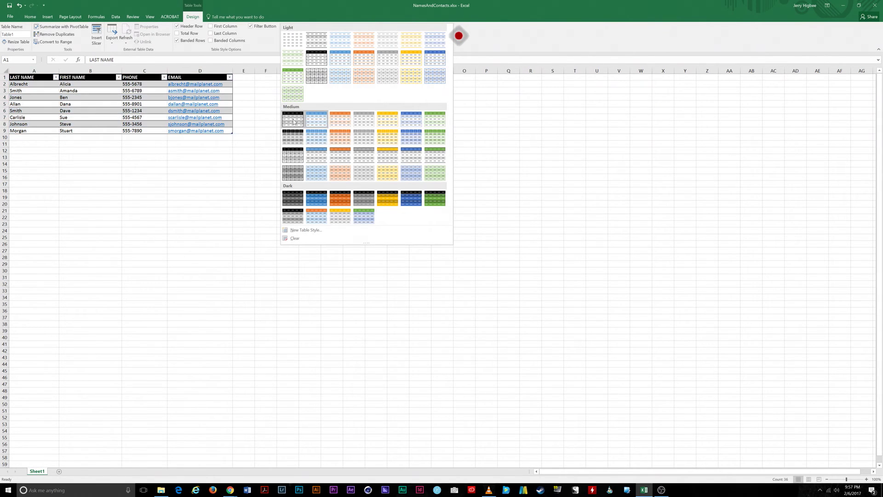
Apply the black-header, grey-banded Medium table style and deselect by choosing cell B12.
click(293, 137)
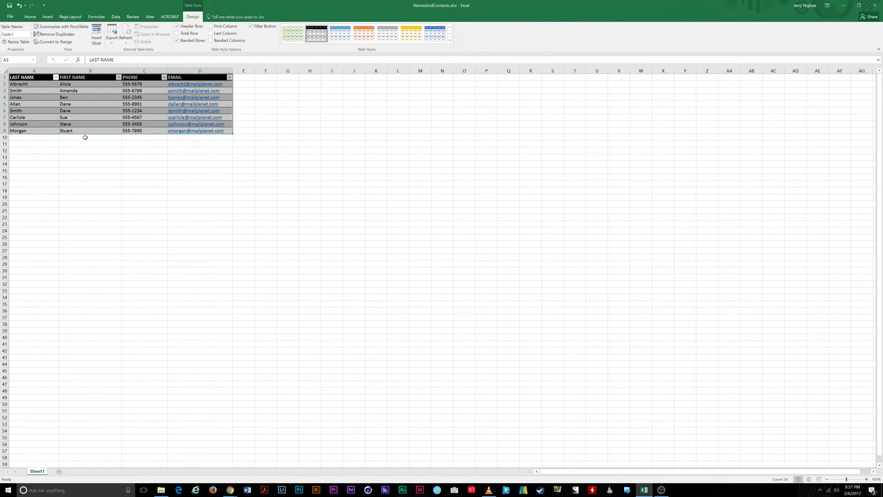
click(65, 149)
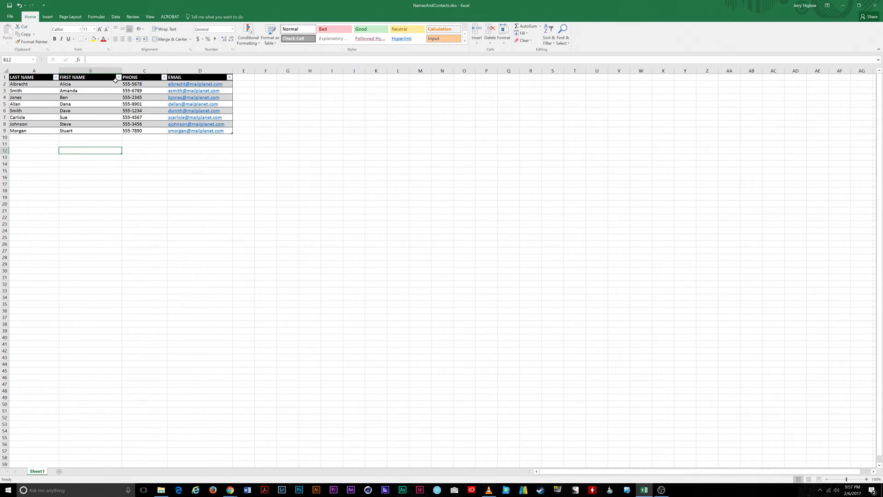
Sort the table on the LAST NAME column from Z to A.
click(56, 78)
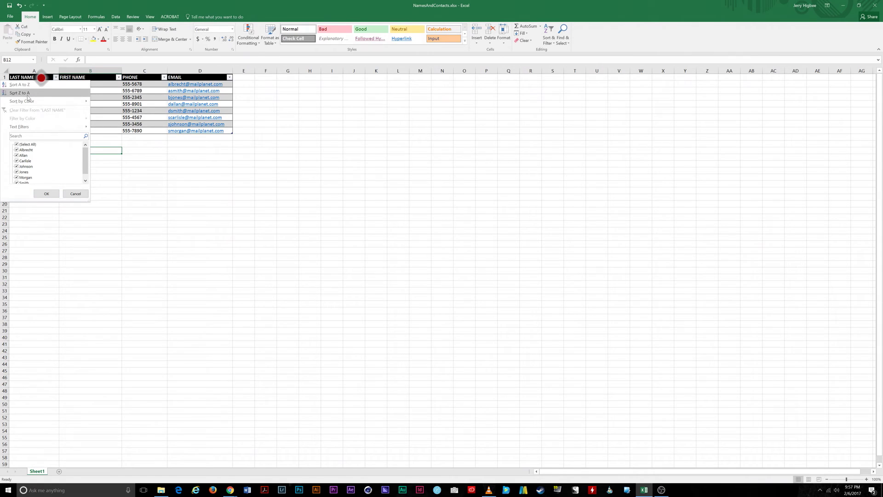
mouse_move(30, 101)
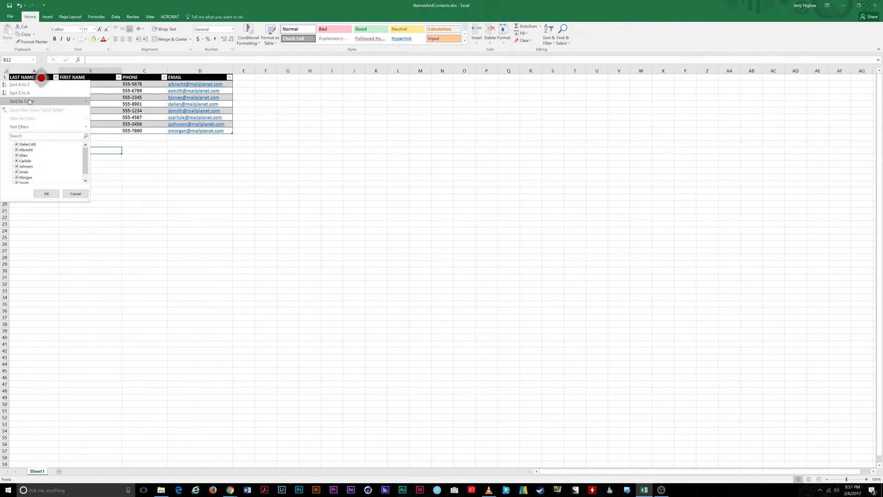
click(29, 94)
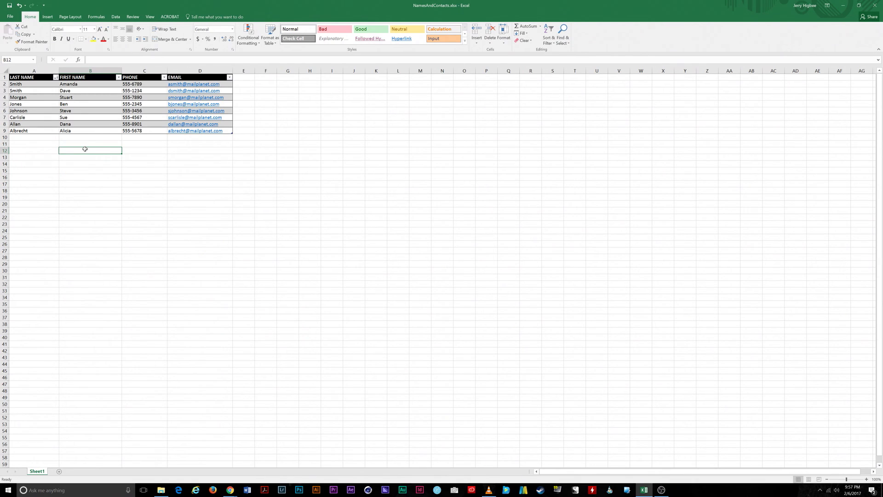
Replace the stray text in B12 and start typing 'Thanks for watching!' below the table.
text(hello)
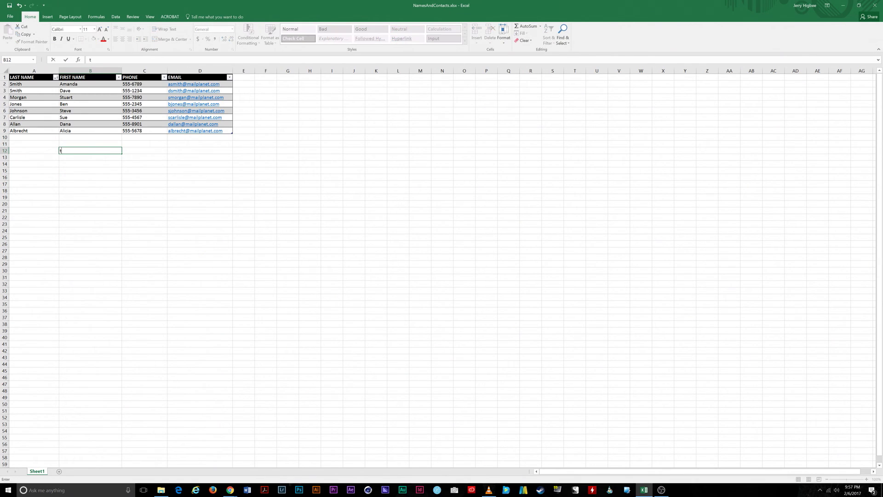
key(BackSpace)
key(BackSpace)
key(BackSpace)
key(BackSpace)
key(BackSpace)
text(Tha)
text(or watching!)
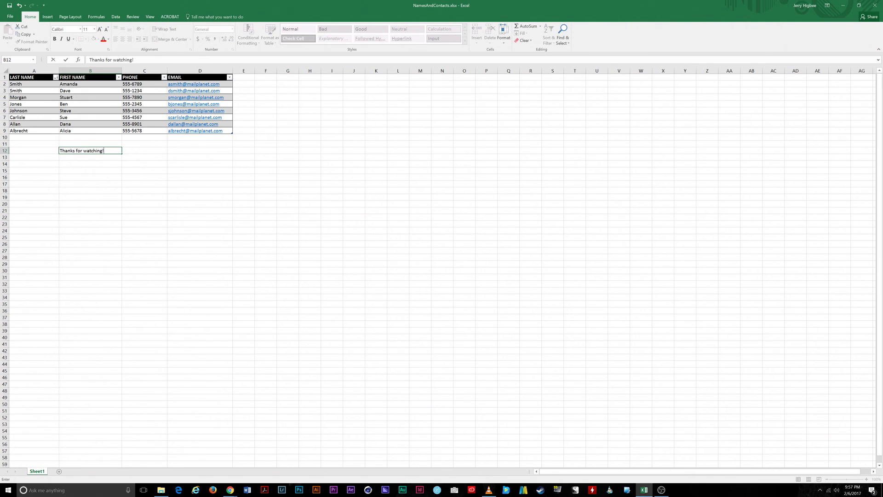